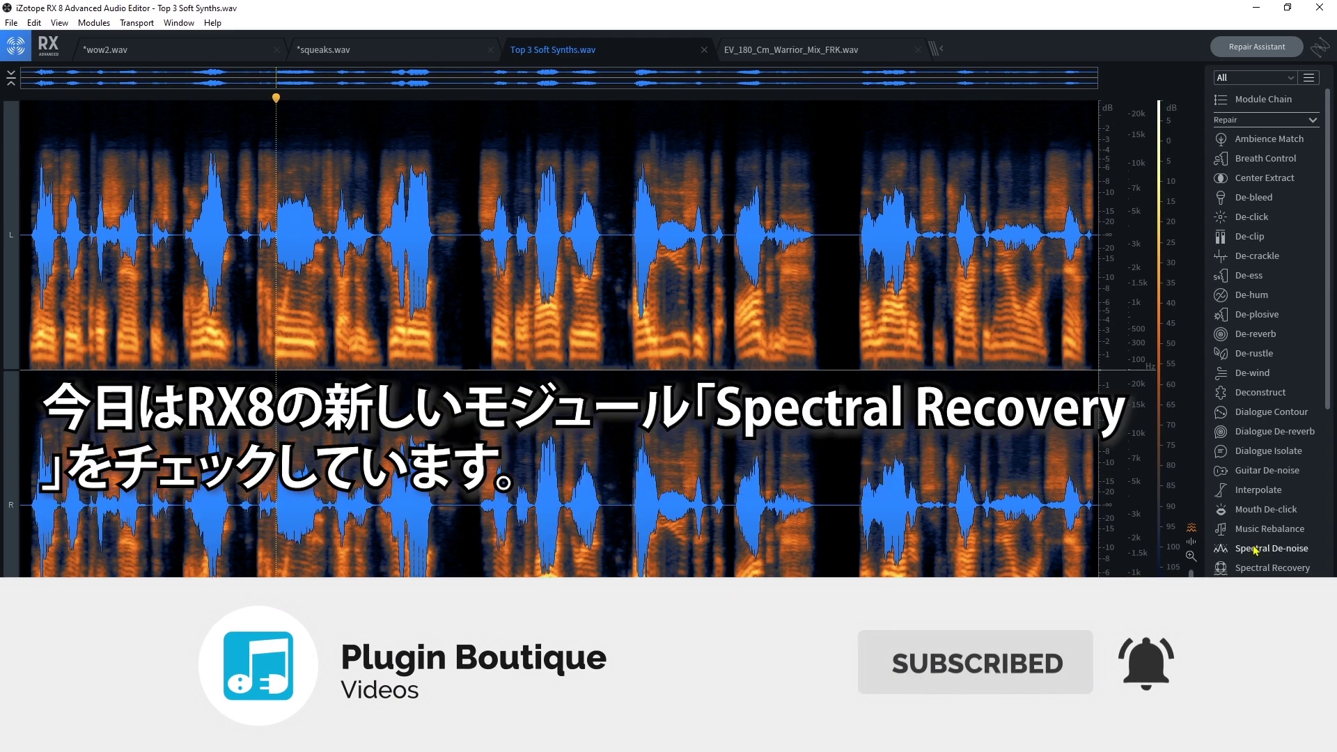
Step: Open the Spectral Recovery module for Top 3 Soft Synths.wav, clear of the recording's start, and show only the spectrogram without the waveform
{"action": "left_click", "coordinate": [1260, 567]}
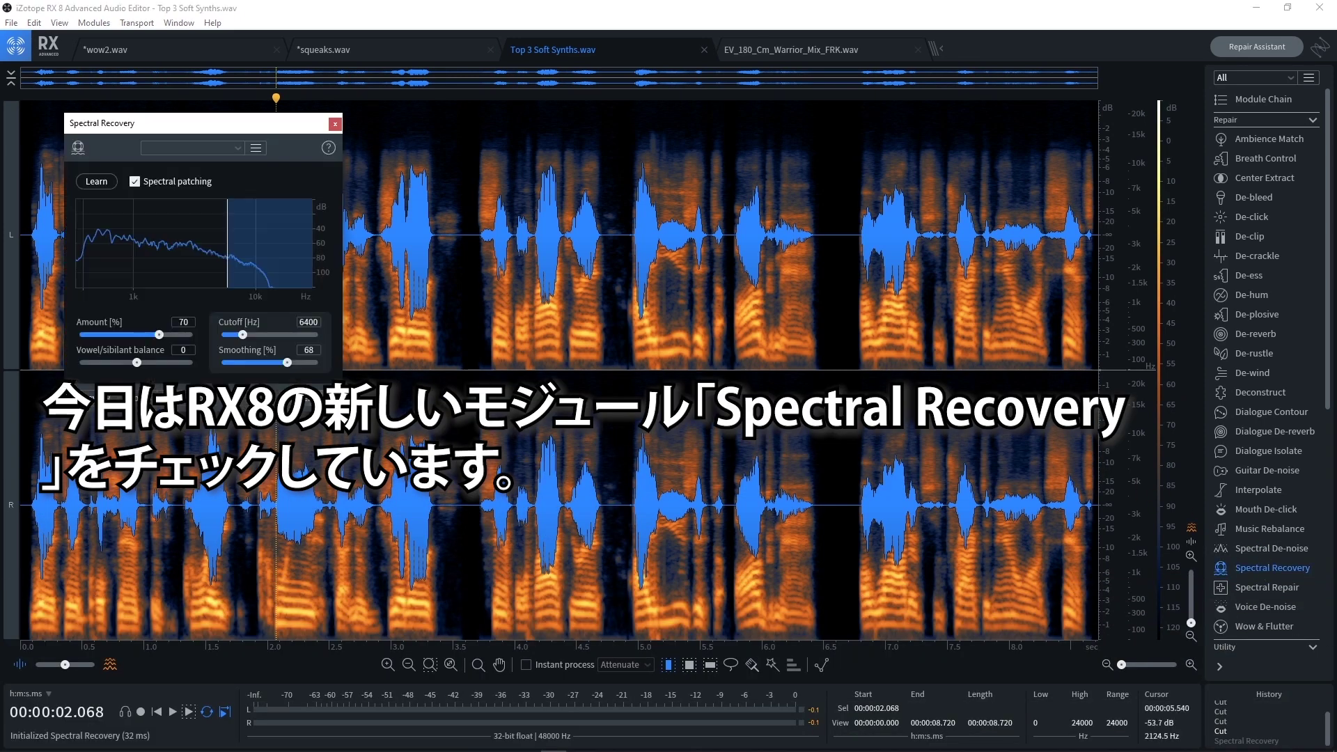
{"action": "left_click_drag", "start_coordinate": [196, 125], "coordinate": [576, 184]}
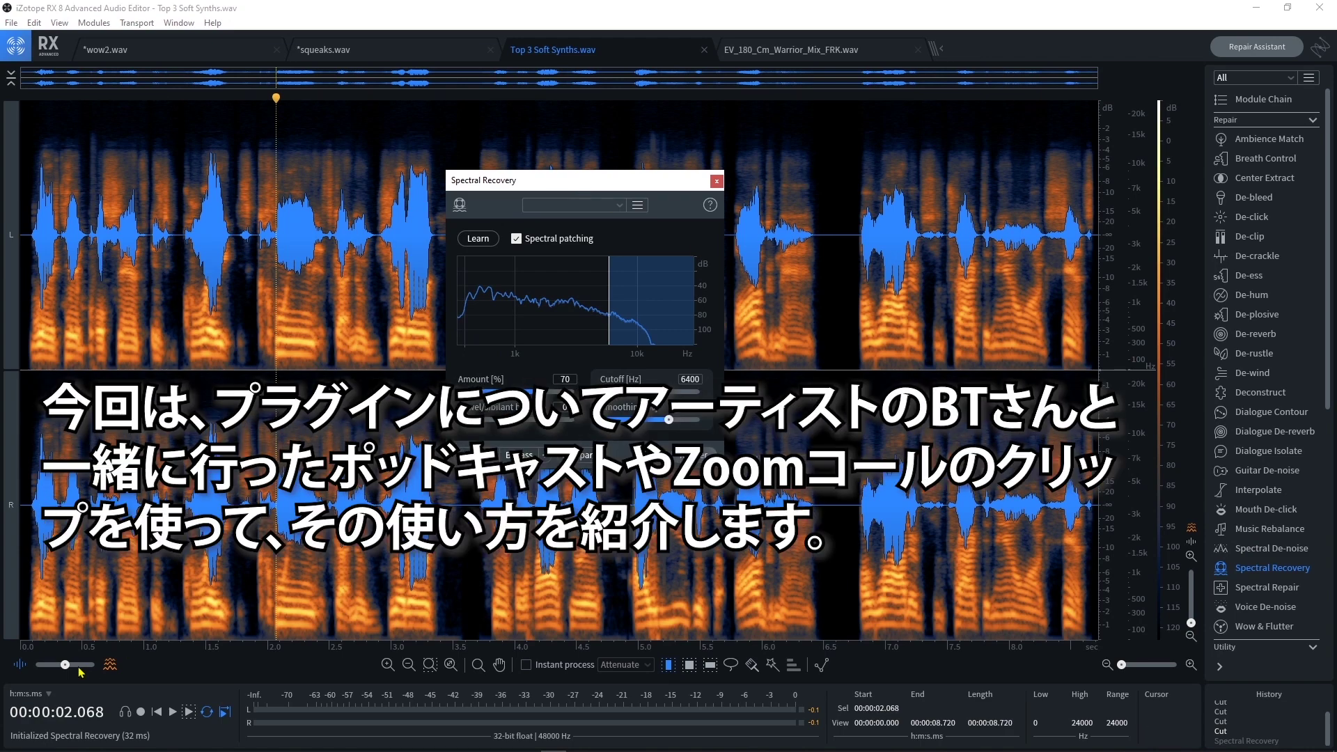
{"action": "left_click_drag", "start_coordinate": [65, 664], "coordinate": [95, 664]}
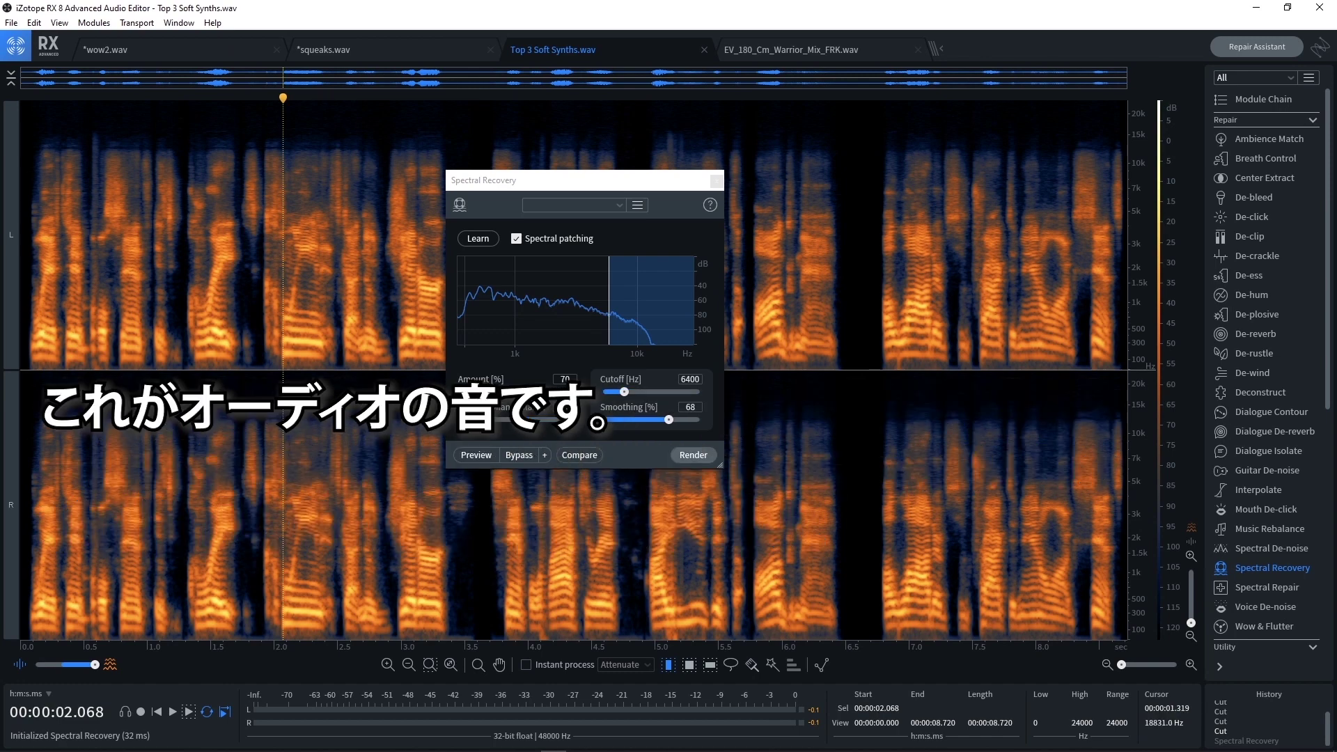
Step: Play the unprocessed recording from 2.068 s almost to its end
{"action": "key", "text": "space"}
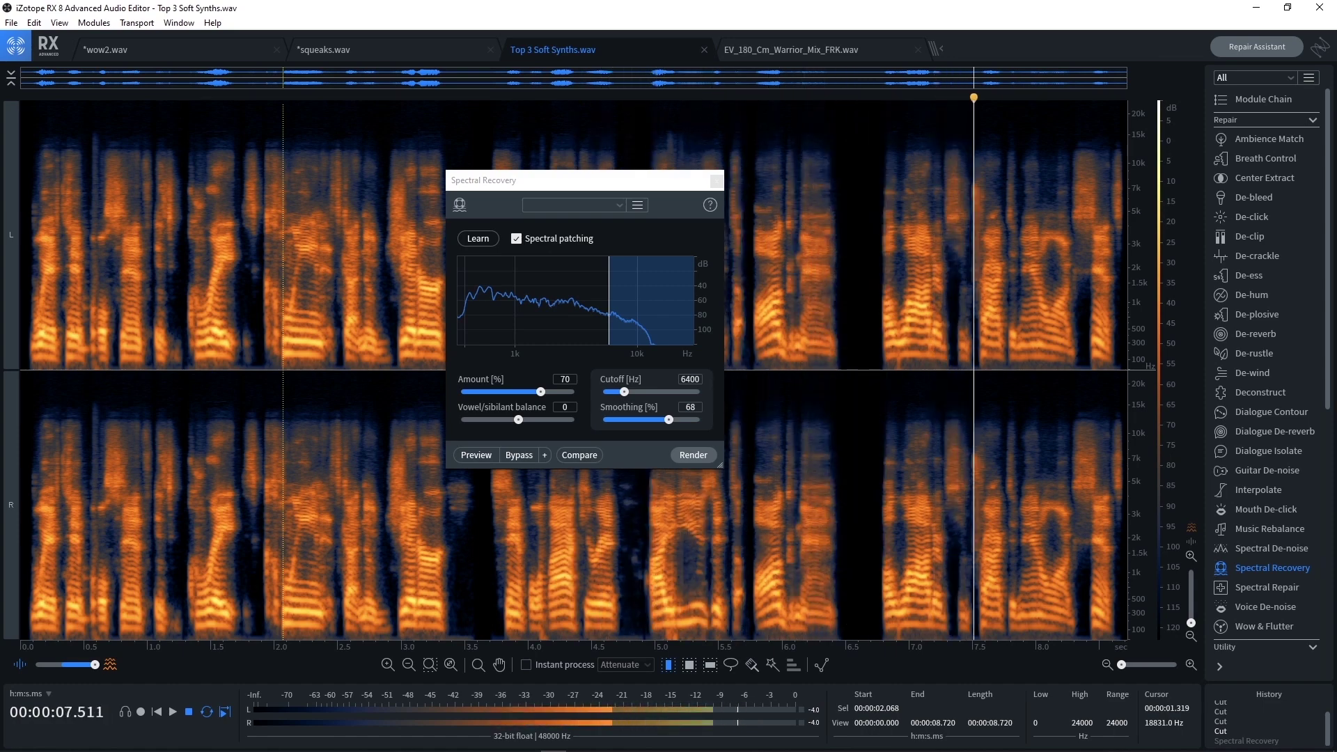
{"action": "key", "text": "space"}
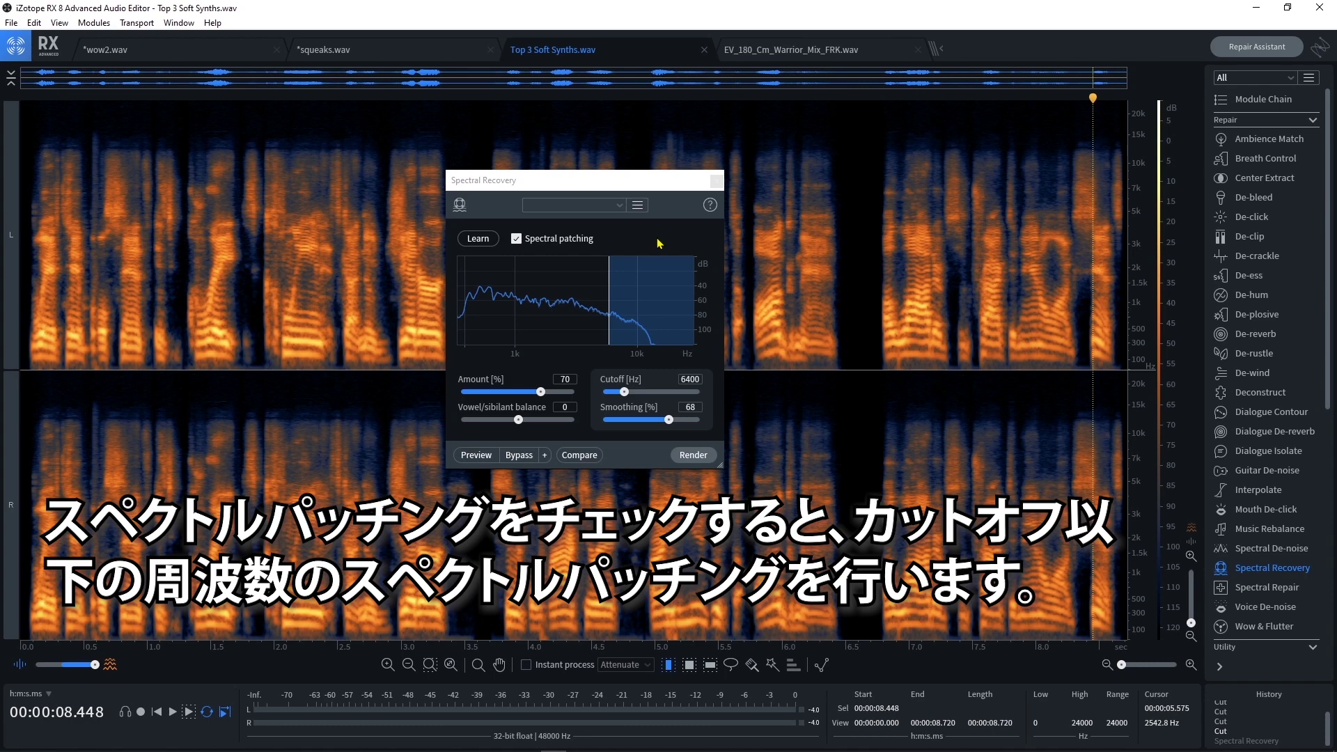
Step: Toggle Spectral patching off and on, and examine the missing frequency patches around 7.28 to 7.42 s in the spectrogram
{"action": "left_click", "coordinate": [517, 239]}
{"action": "left_click", "coordinate": [517, 239]}
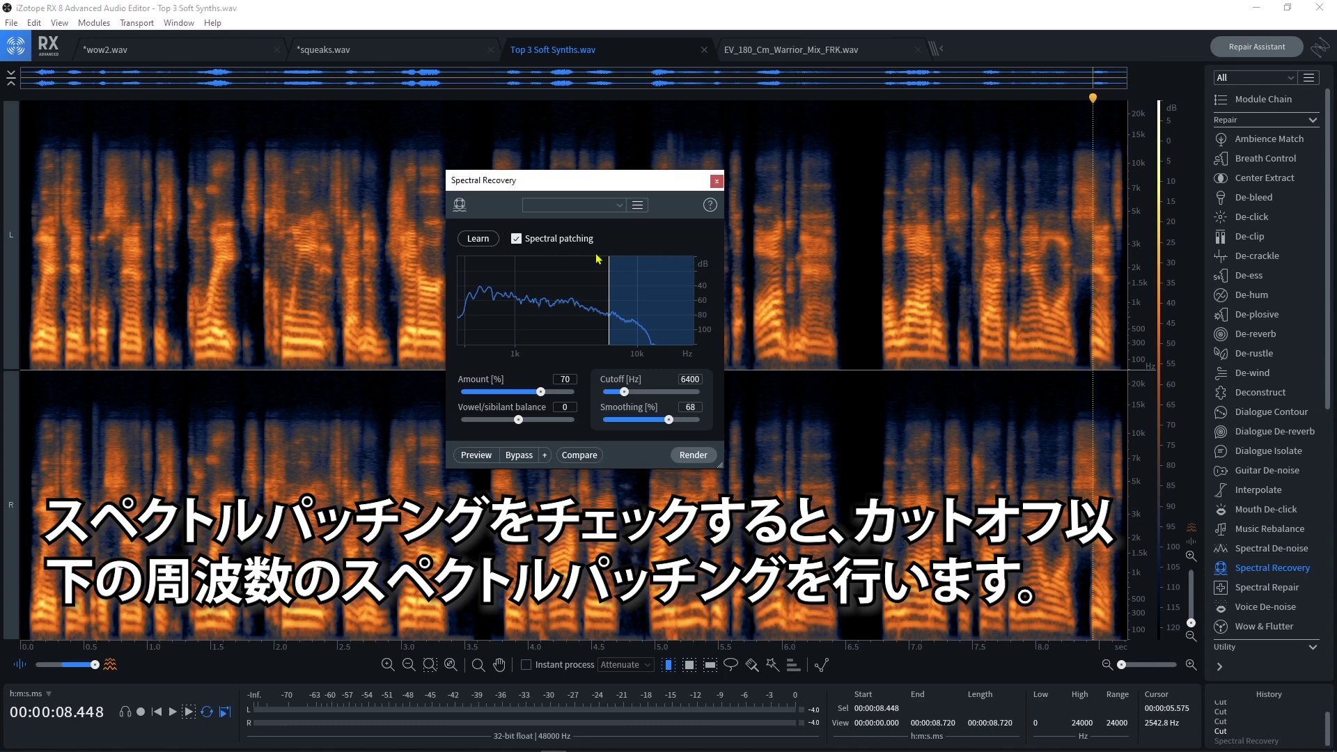
{"action": "left_click_drag", "start_coordinate": [945, 277], "coordinate": [957, 277]}
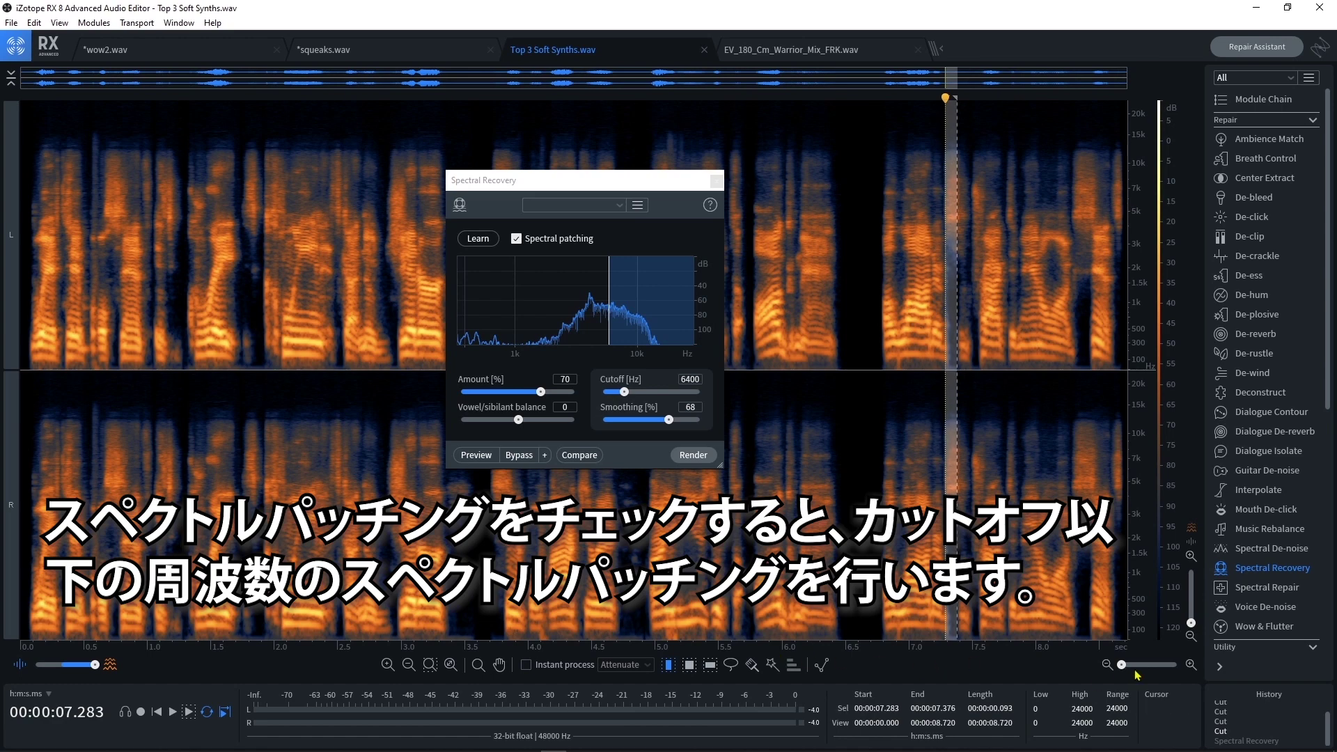
{"action": "left_click_drag", "start_coordinate": [1122, 665], "coordinate": [1127, 666]}
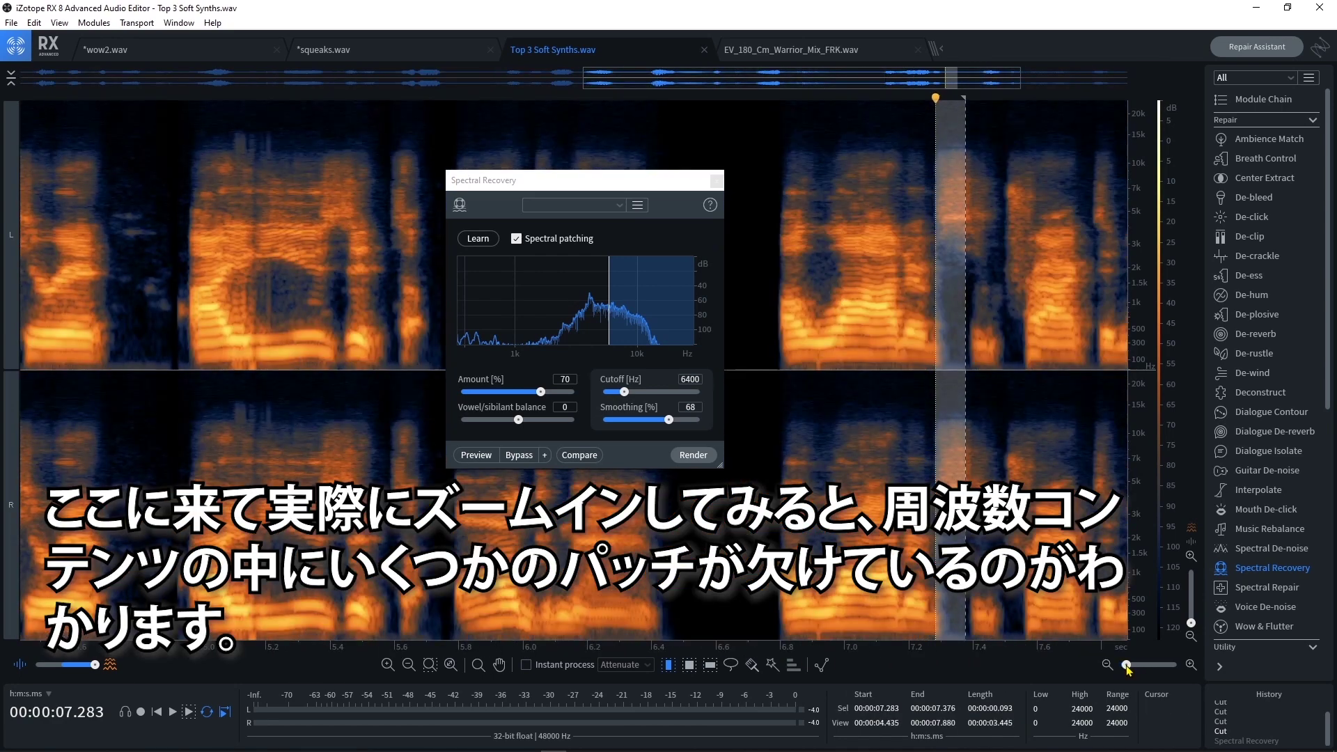
{"action": "left_click", "coordinate": [981, 310]}
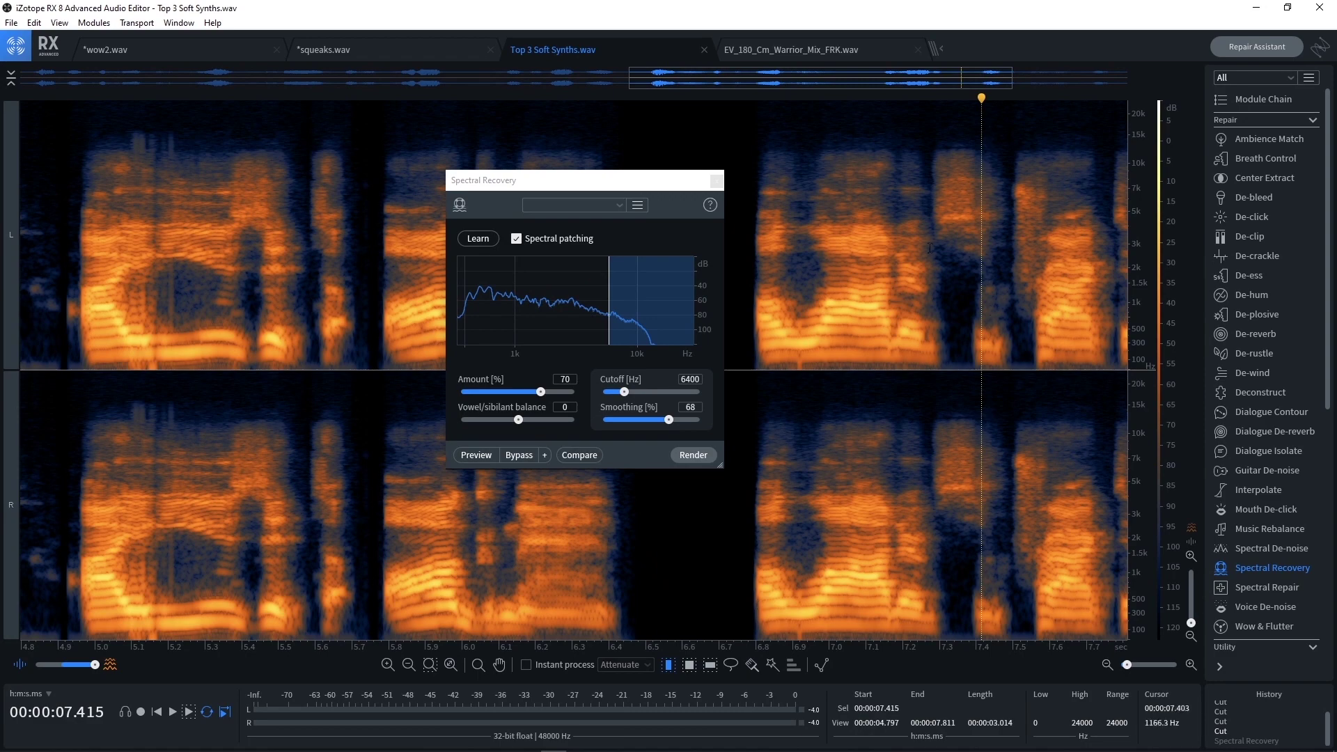
{"action": "scroll", "coordinate": [398, 267], "scroll_direction": "down", "scroll_amount": 5}
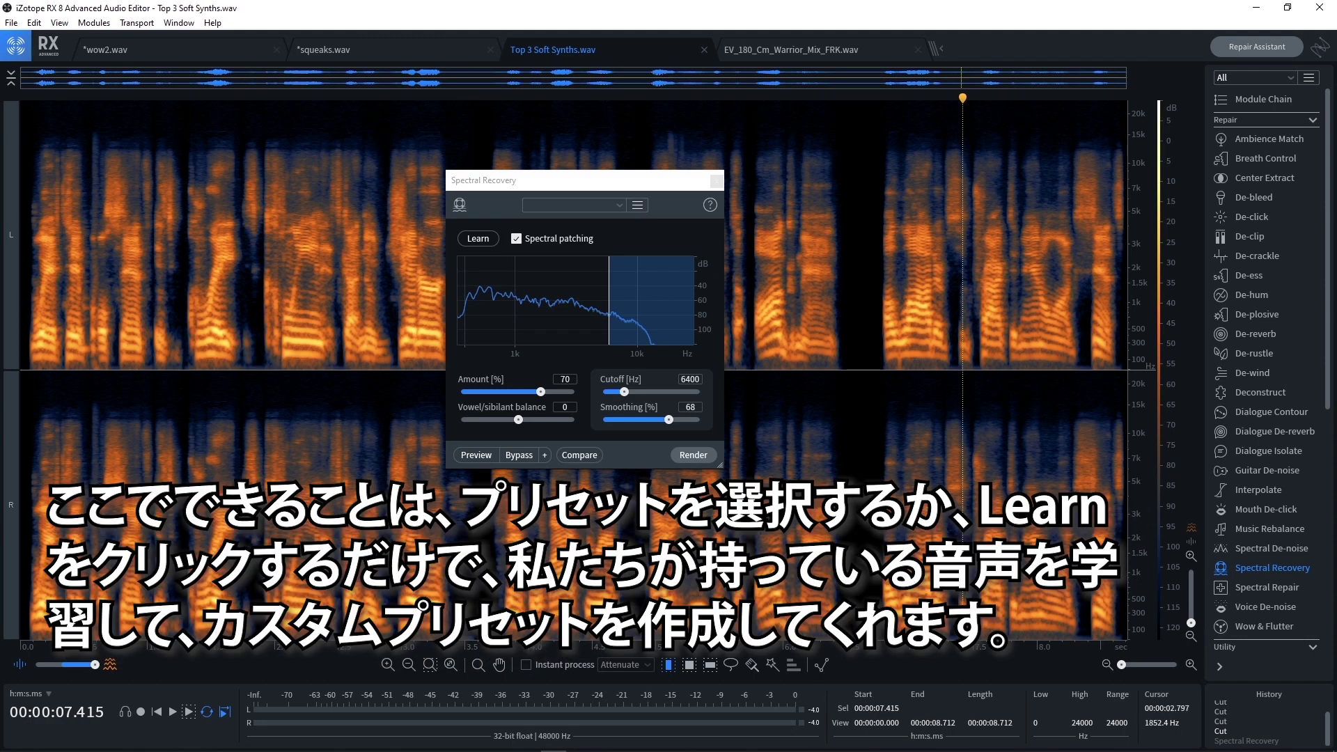
Step: Look through the Spectral Recovery presets without choosing one
{"action": "left_click", "coordinate": [602, 206]}
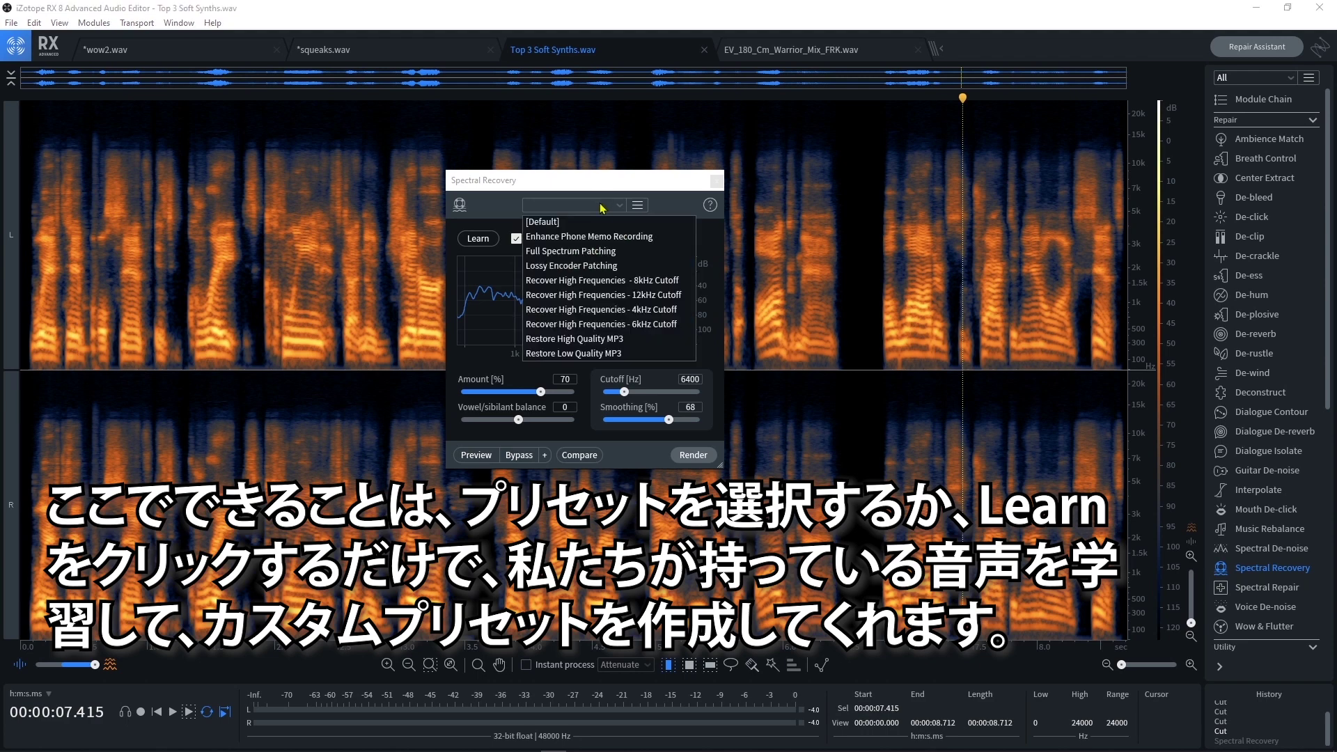
{"action": "left_click", "coordinate": [602, 206]}
{"action": "left_click", "coordinate": [602, 206]}
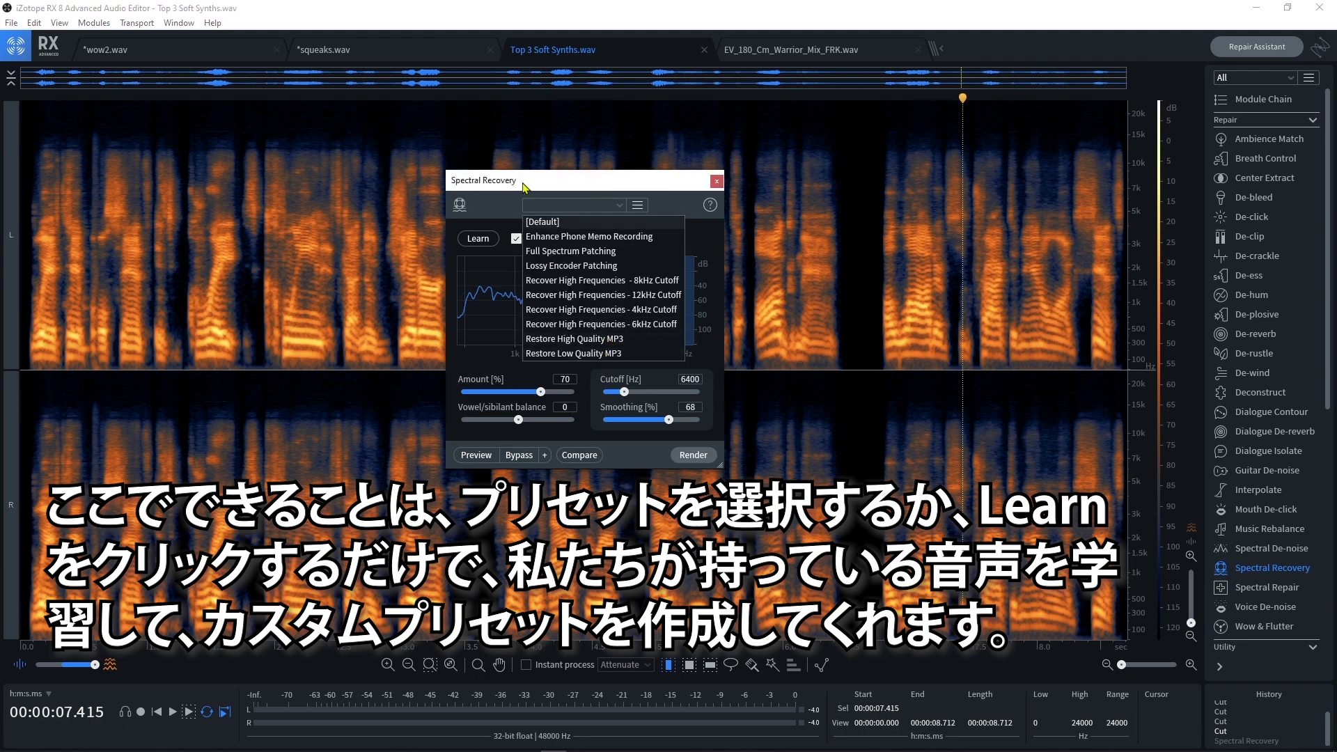
{"action": "left_click", "coordinate": [478, 253]}
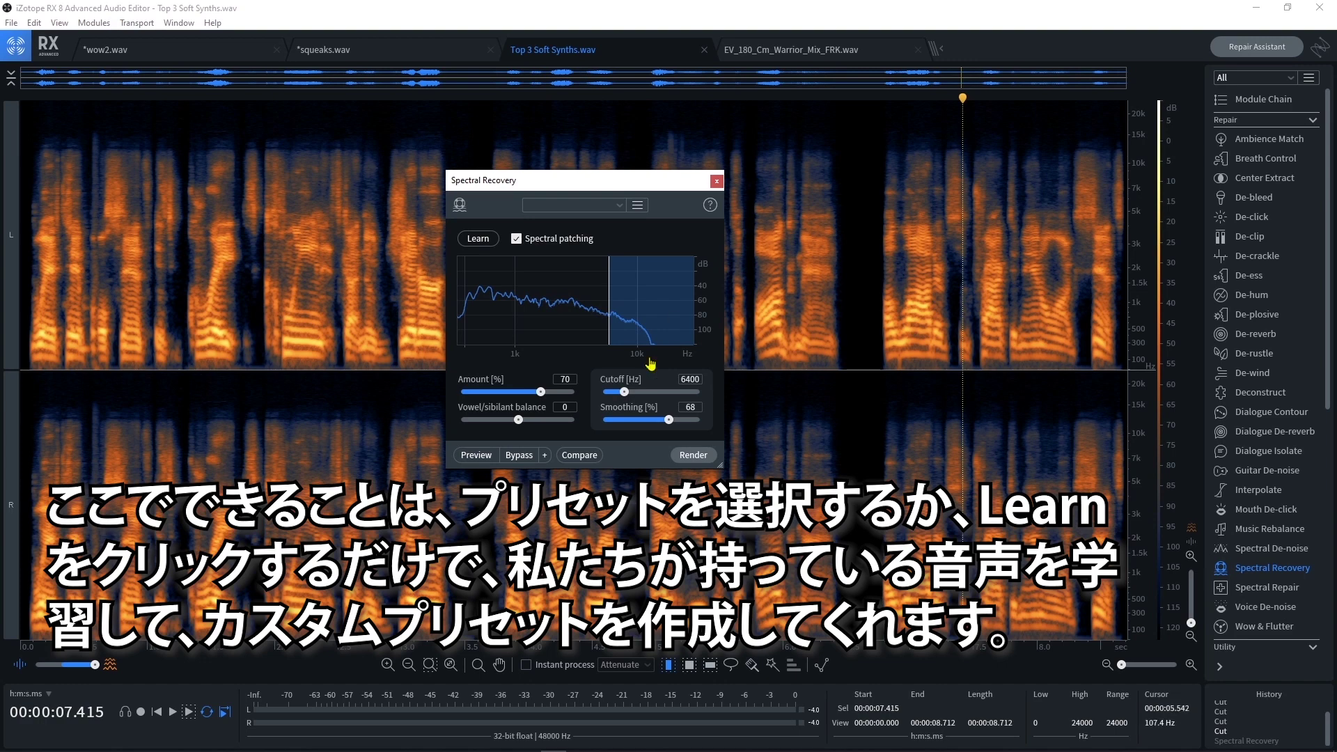
Step: Enlarge the Spectral Recovery window and have the module learn the whole recording
{"action": "left_click_drag", "start_coordinate": [720, 465], "coordinate": [874, 577]}
{"action": "left_click", "coordinate": [479, 238]}
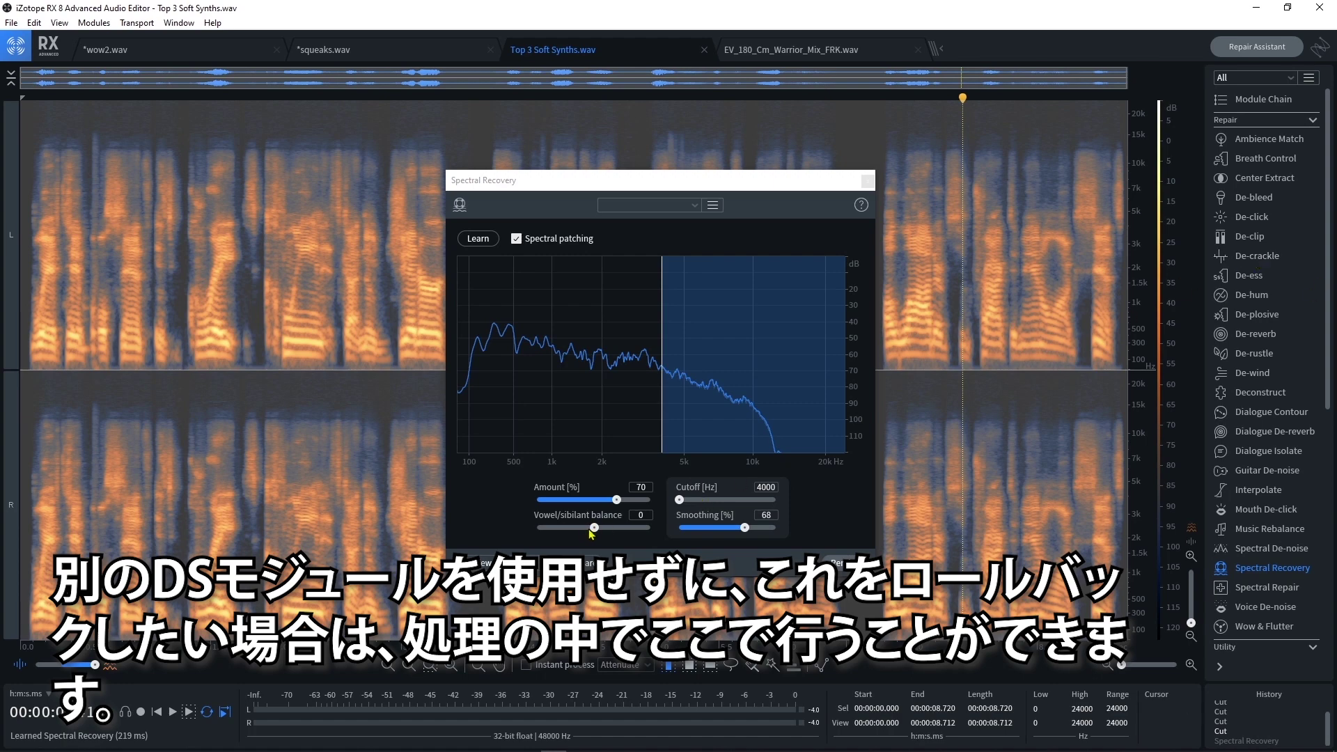
{"action": "left_click_drag", "start_coordinate": [594, 528], "coordinate": [594, 529]}
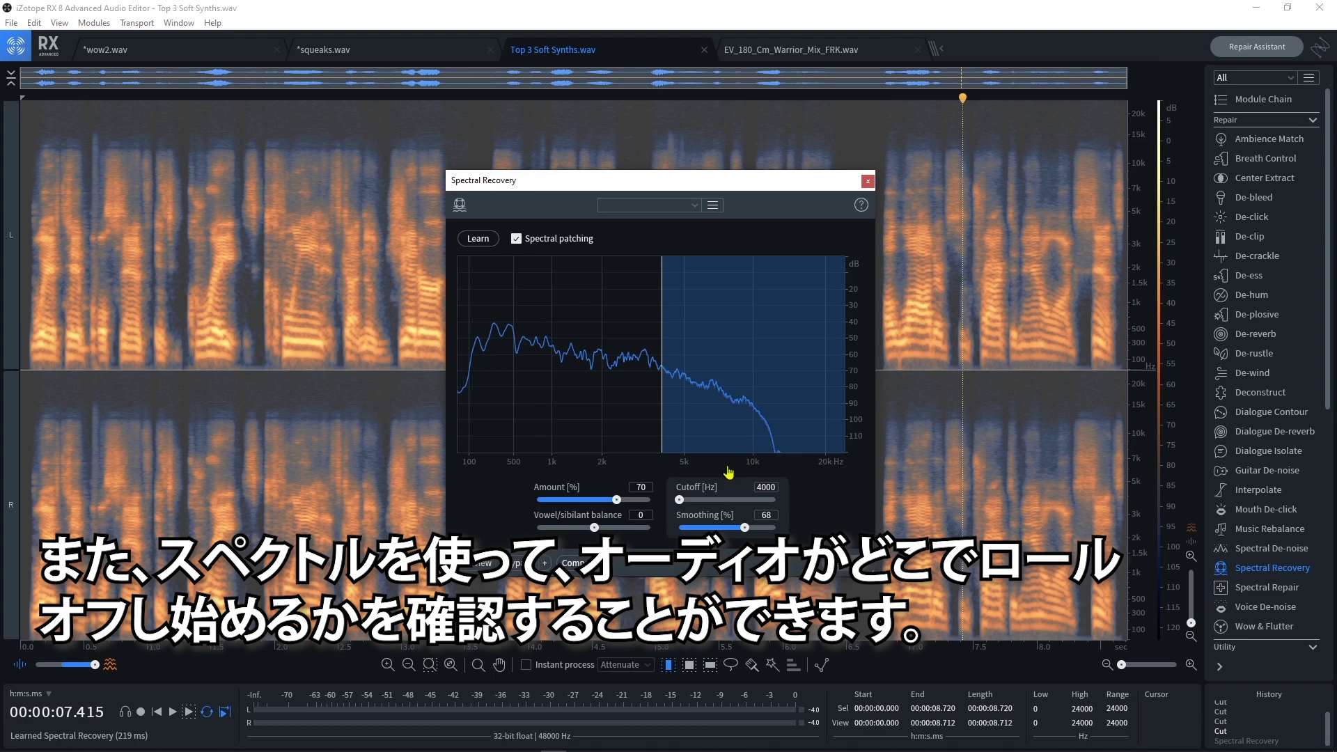
Step: Set the Spectral Recovery cutoff to 7400 Hz and render the whole recording, closing the module window
{"action": "left_click_drag", "start_coordinate": [680, 499], "coordinate": [709, 502]}
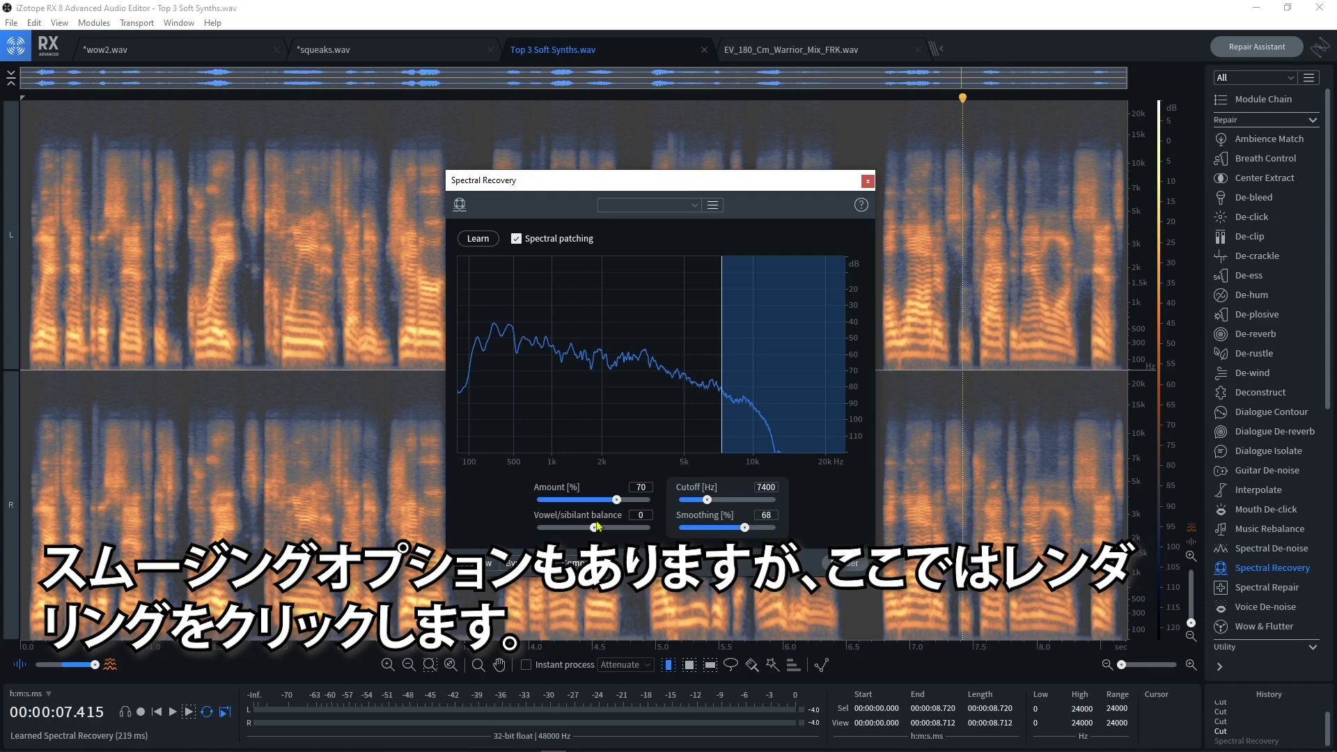
{"action": "left_click", "coordinate": [852, 566]}
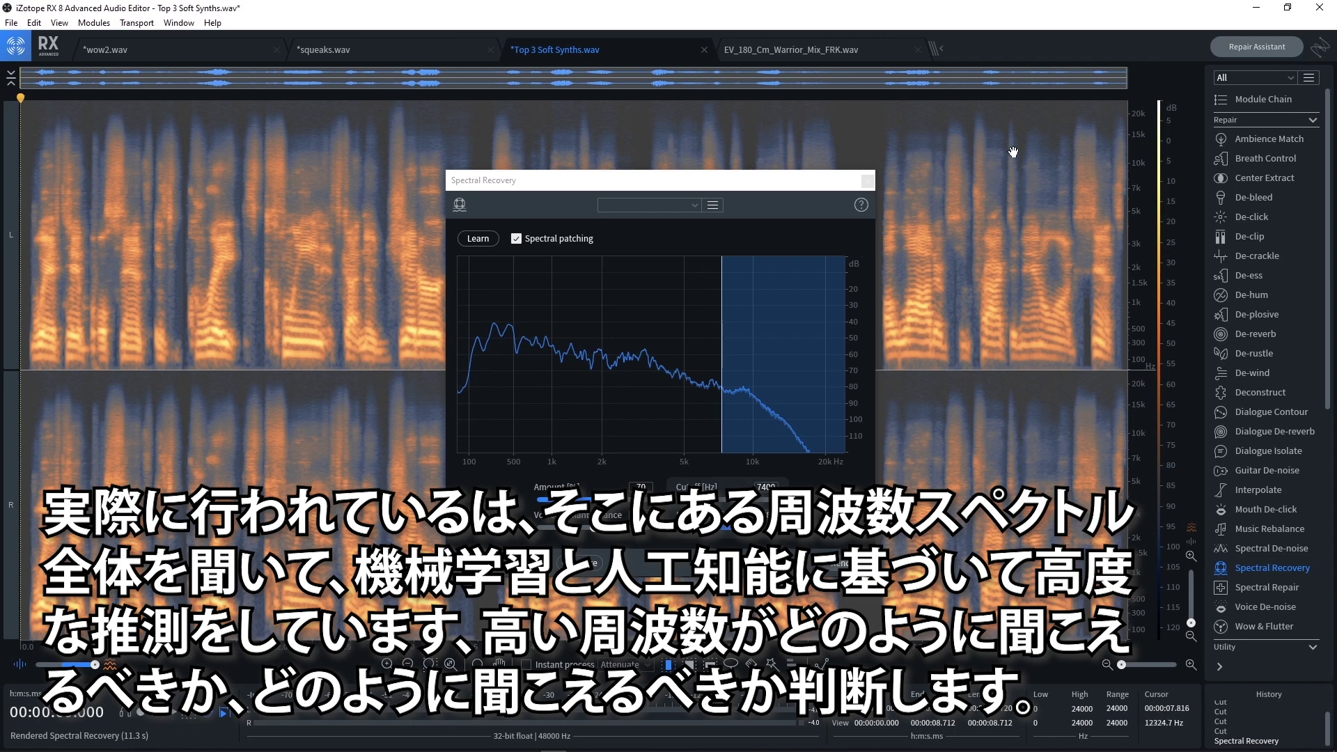
{"action": "key", "text": "Escape"}
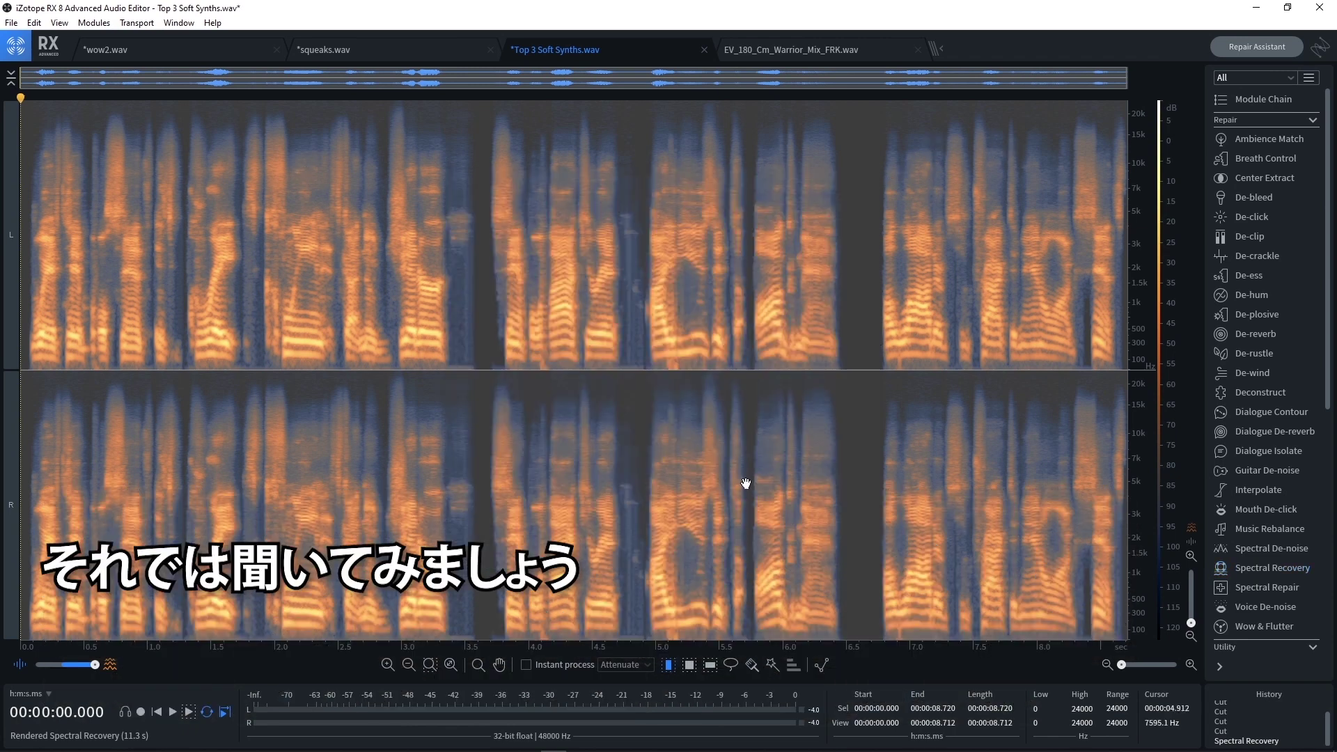
Step: Compare by ear the rendered recording with its history state before Spectral Recovery, ending on the rendered version
{"action": "key", "text": "space"}
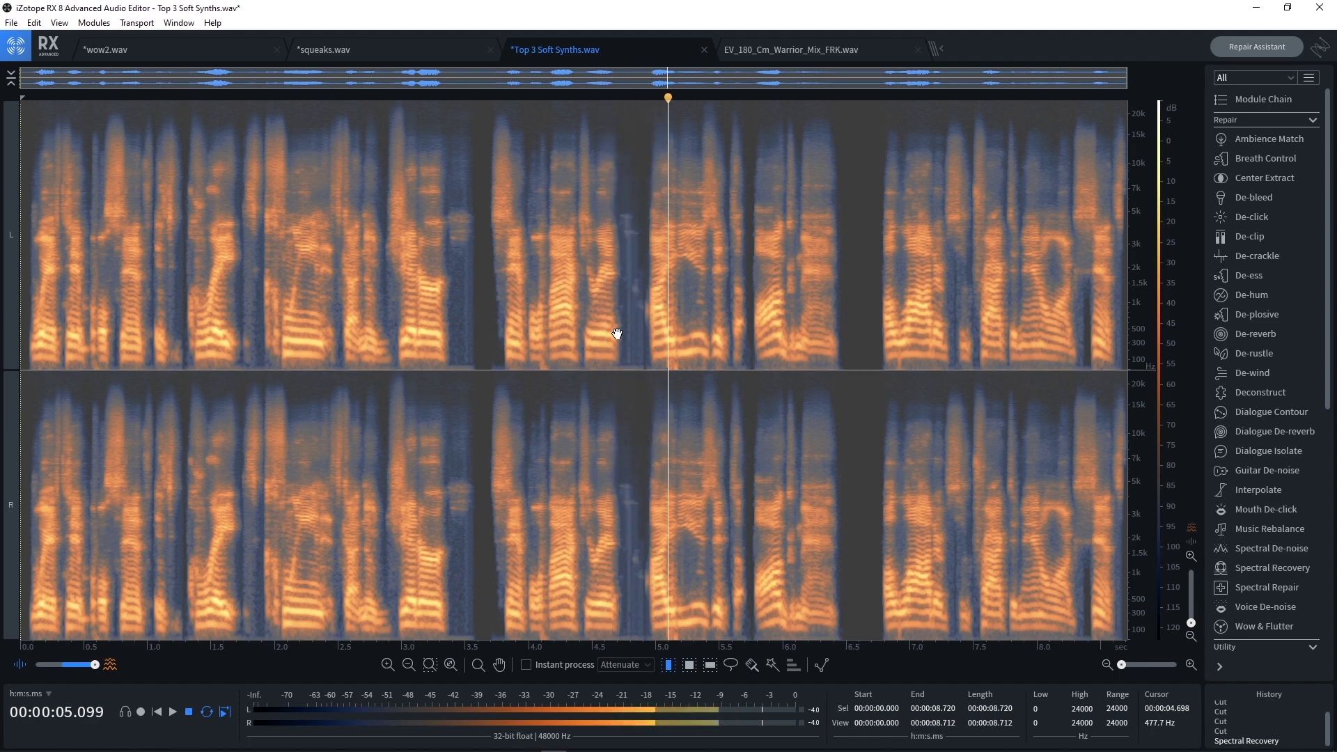
{"action": "key", "text": "space"}
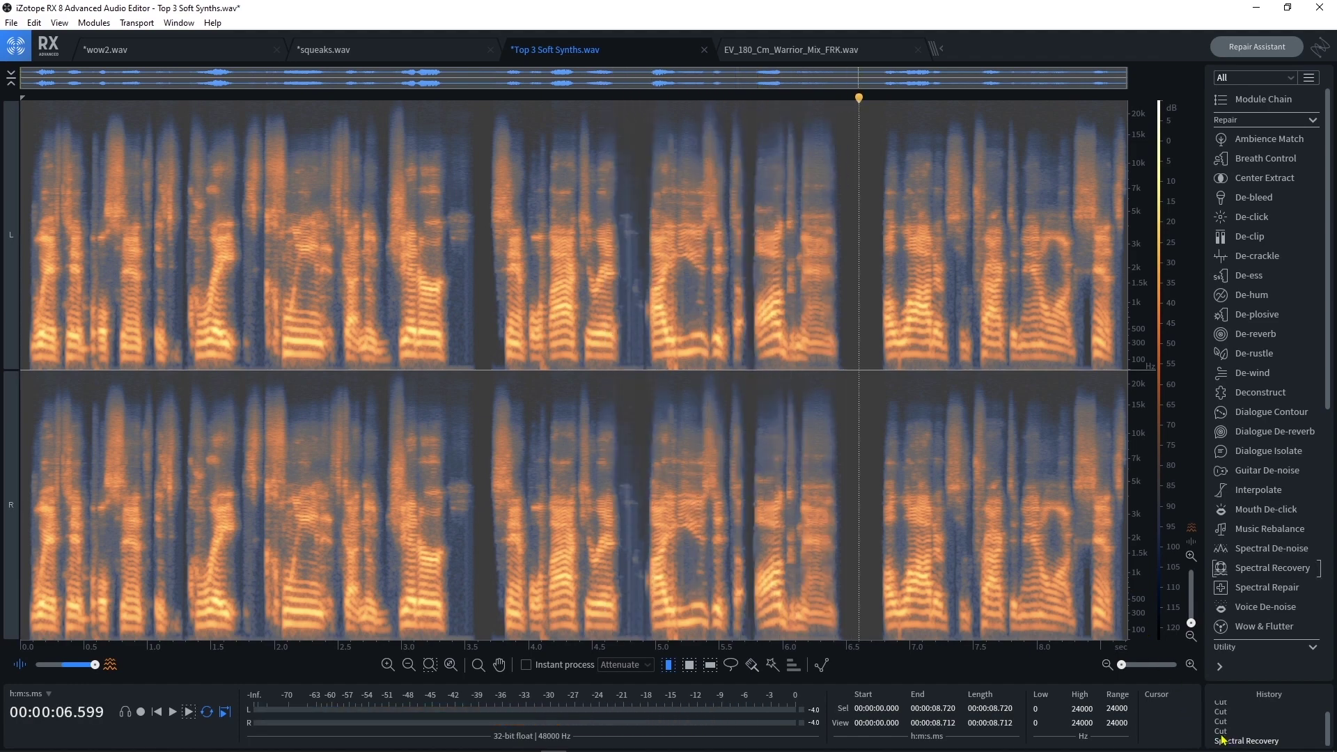
{"action": "left_click", "coordinate": [1223, 734]}
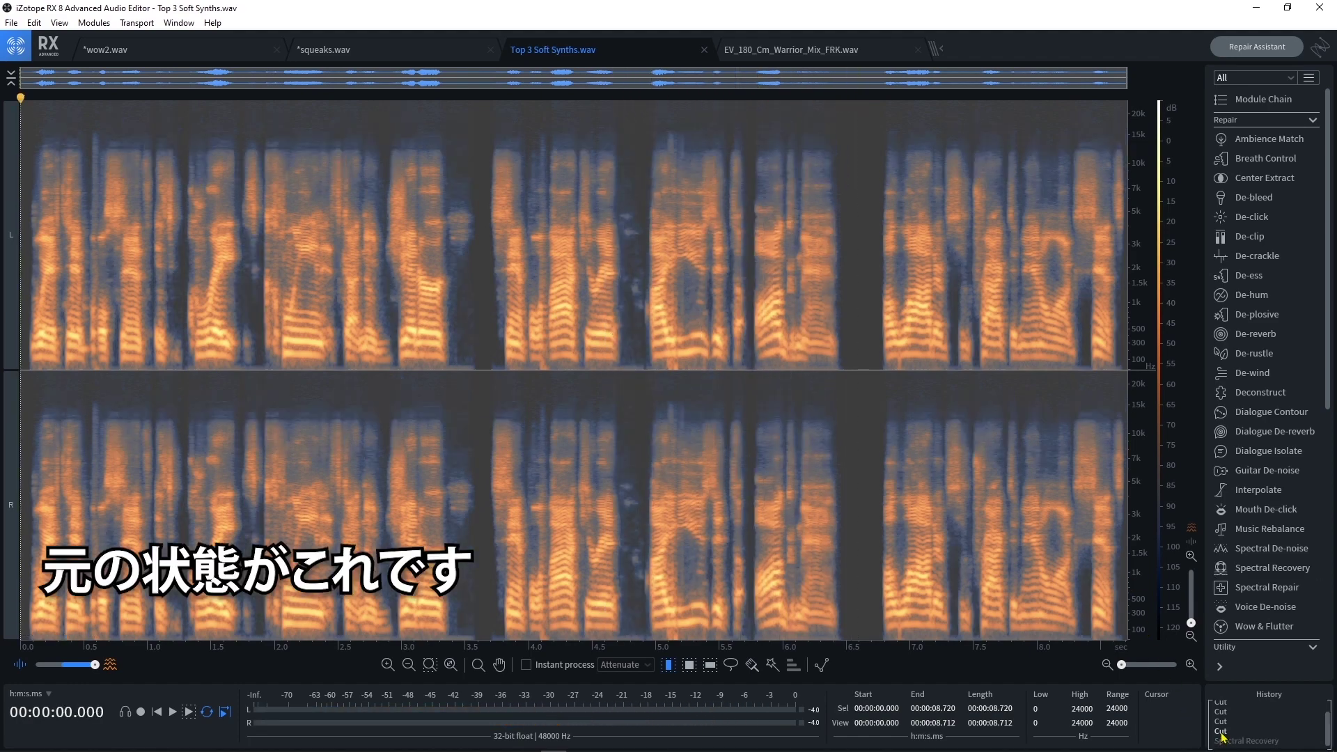
{"action": "key", "text": "space"}
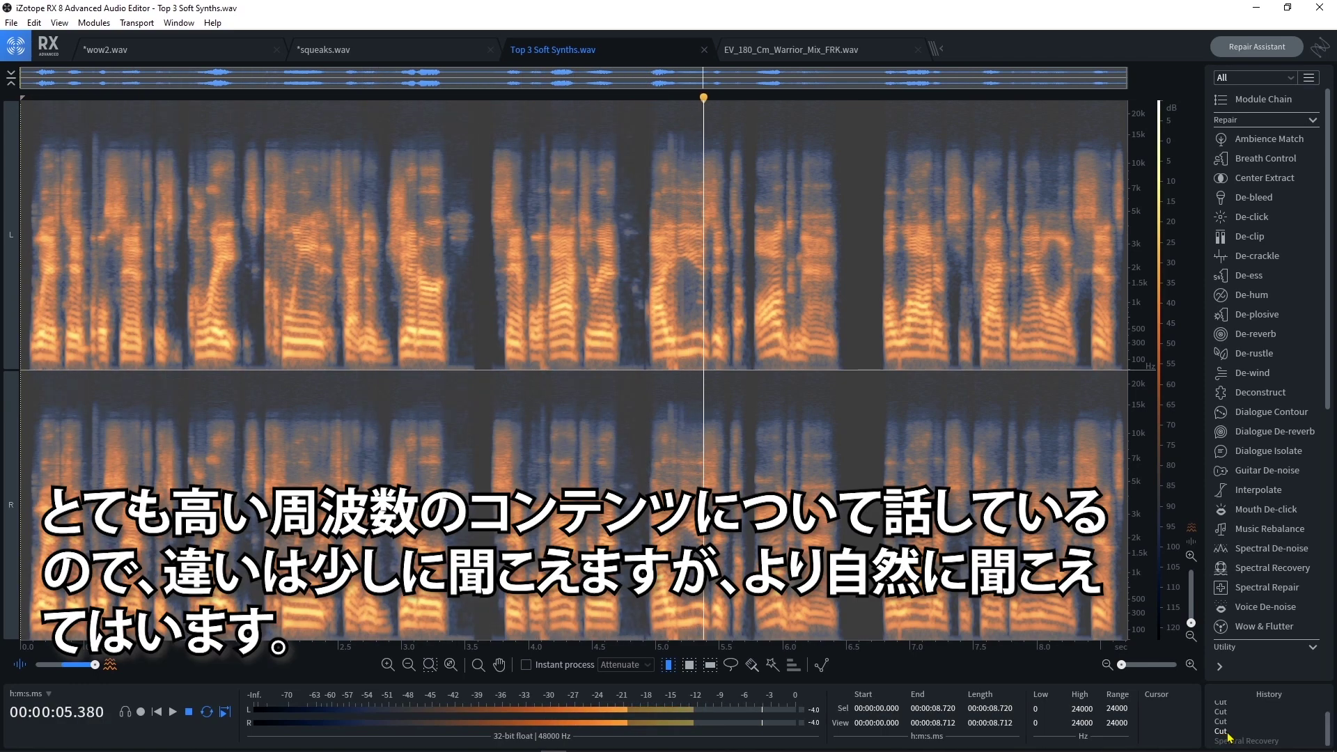
{"action": "key", "text": "space"}
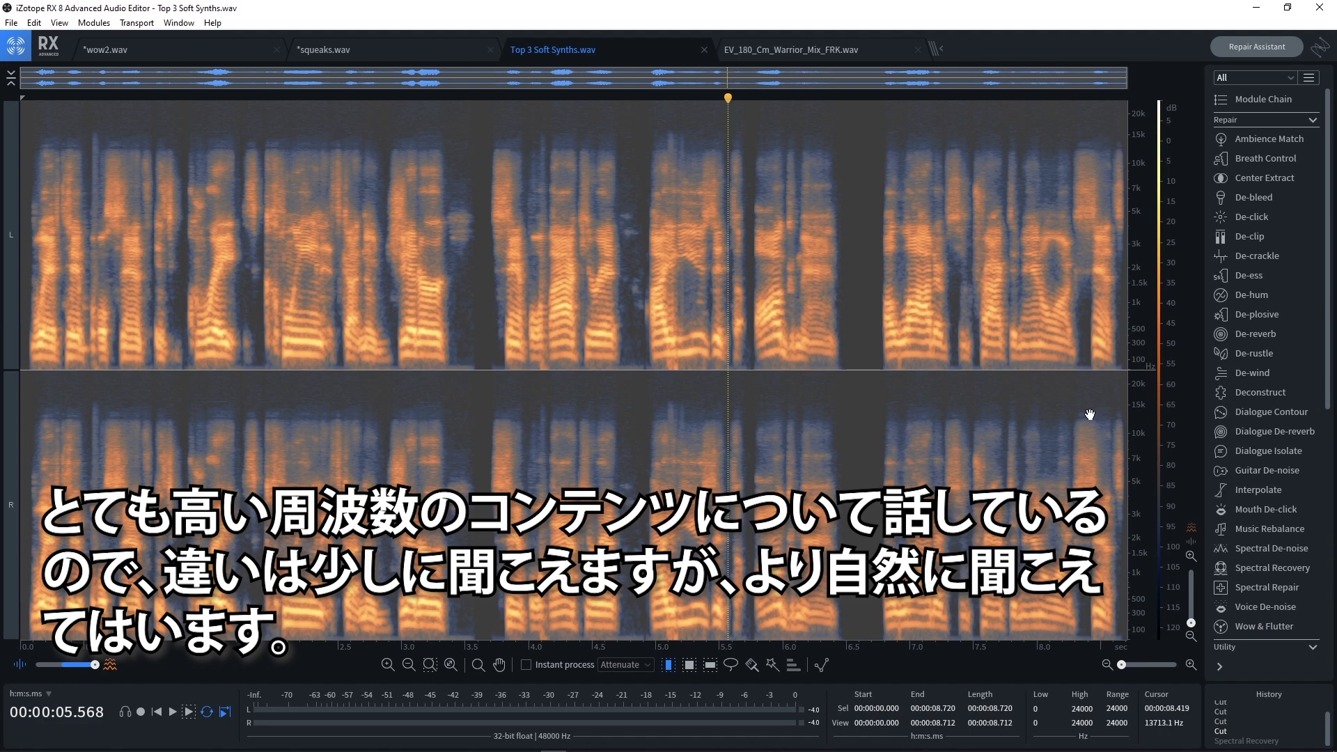
{"action": "key", "text": "ctrl+shift+z"}
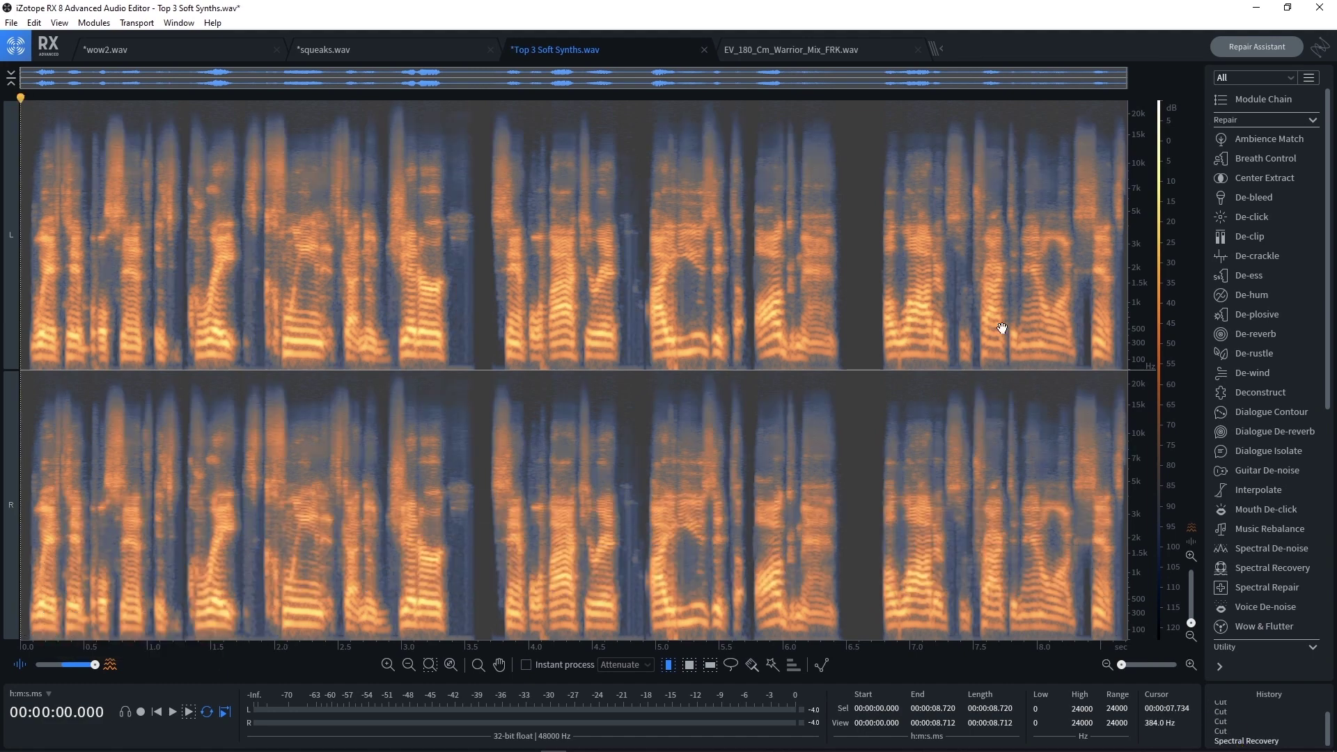
Step: Compare the spectrogram around 7.28 to 7.53 s before and after Spectral Recovery using the history states
{"action": "left_click", "coordinate": [949, 312]}
{"action": "left_click_drag", "start_coordinate": [947, 313], "coordinate": [981, 312]}
{"action": "left_click_drag", "start_coordinate": [1122, 665], "coordinate": [1129, 665]}
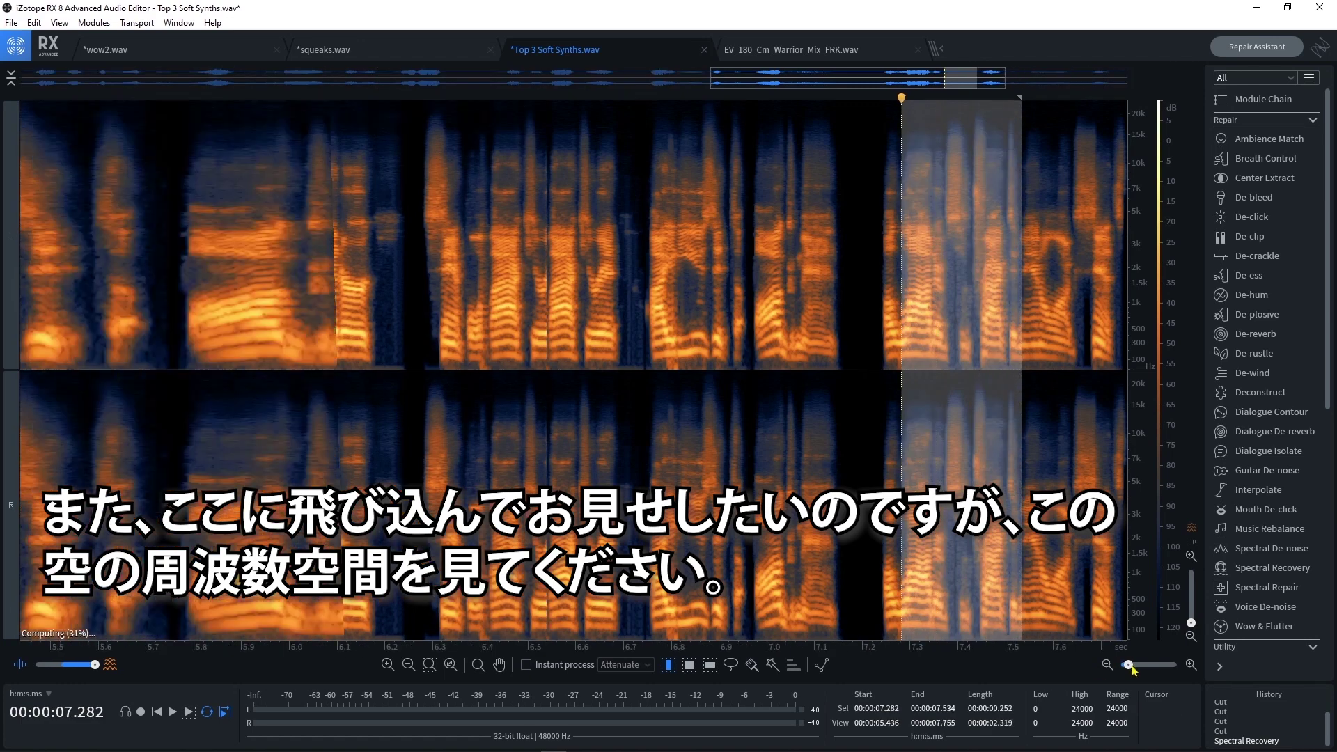
{"action": "left_click", "coordinate": [1221, 731]}
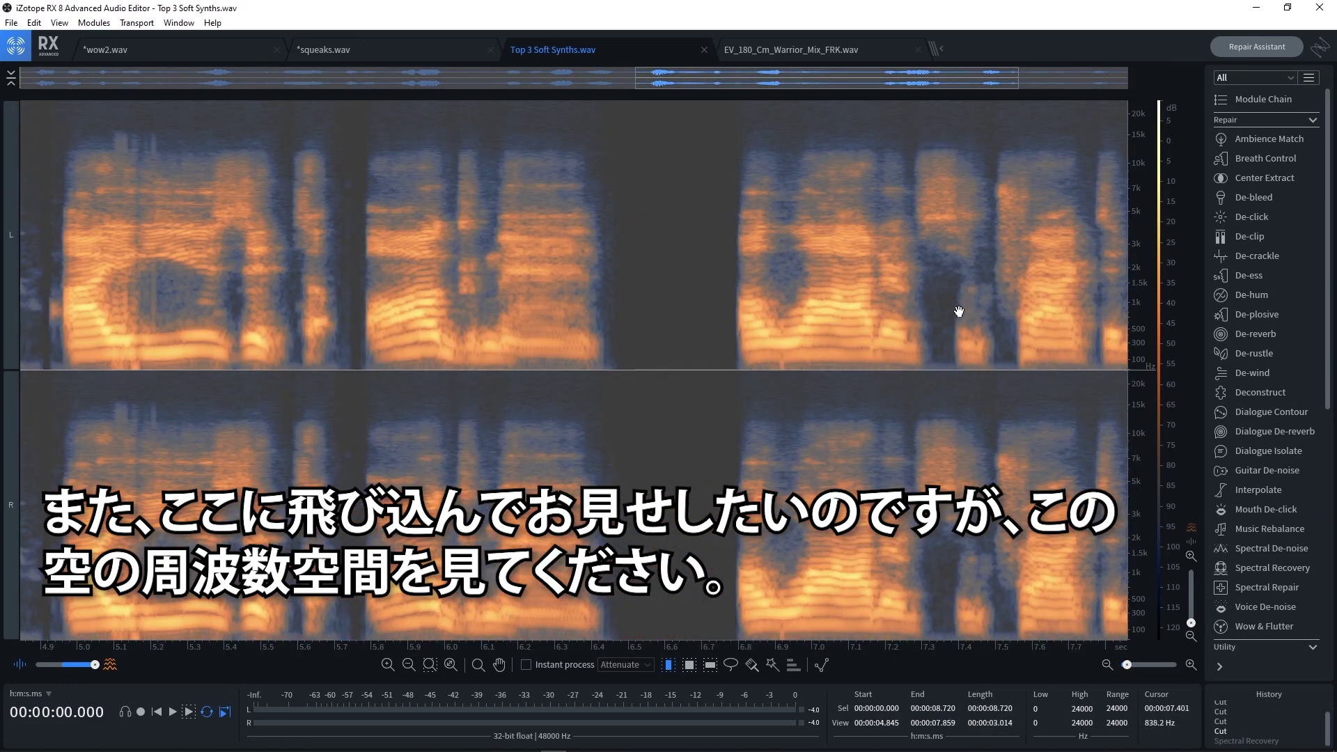
{"action": "left_click", "coordinate": [1215, 741]}
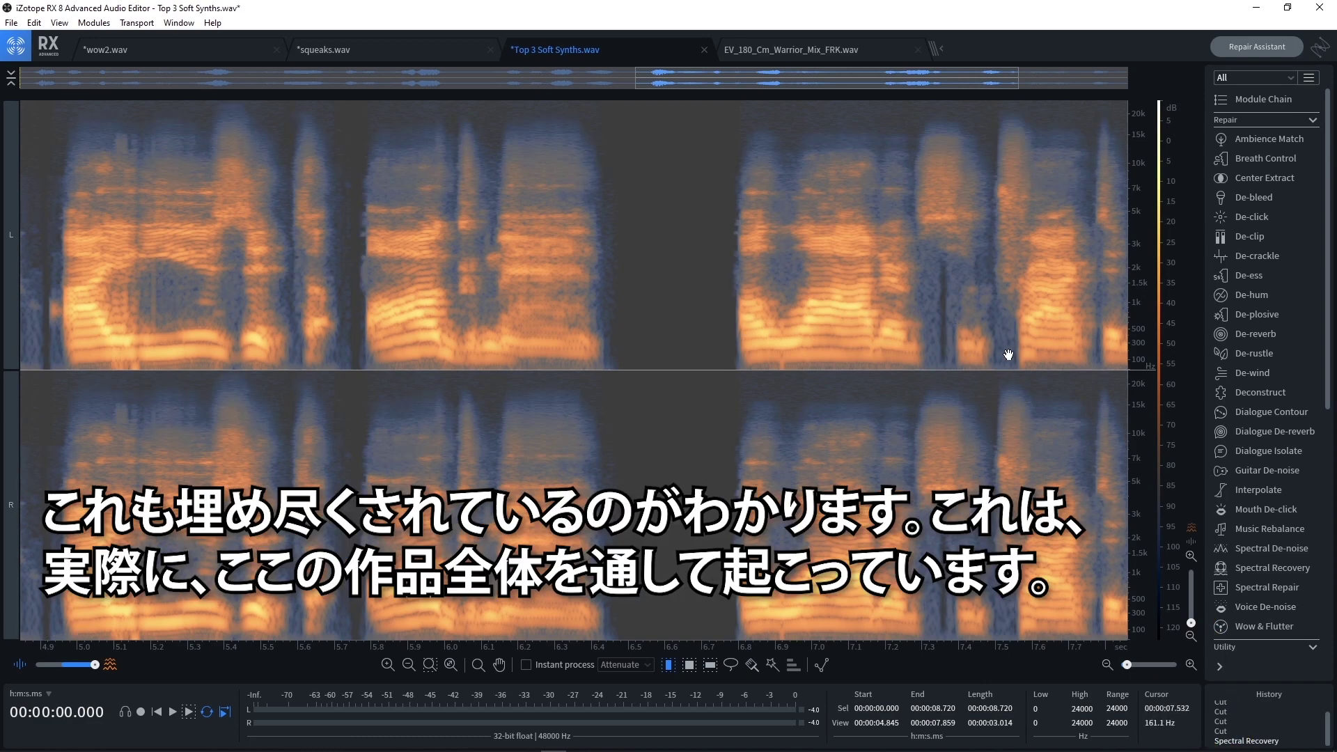
Step: Compare the full spectrogram before and after Spectral Recovery, examining the areas near 1.7 s and 4.6 s
{"action": "key", "text": "ctrl+z"}
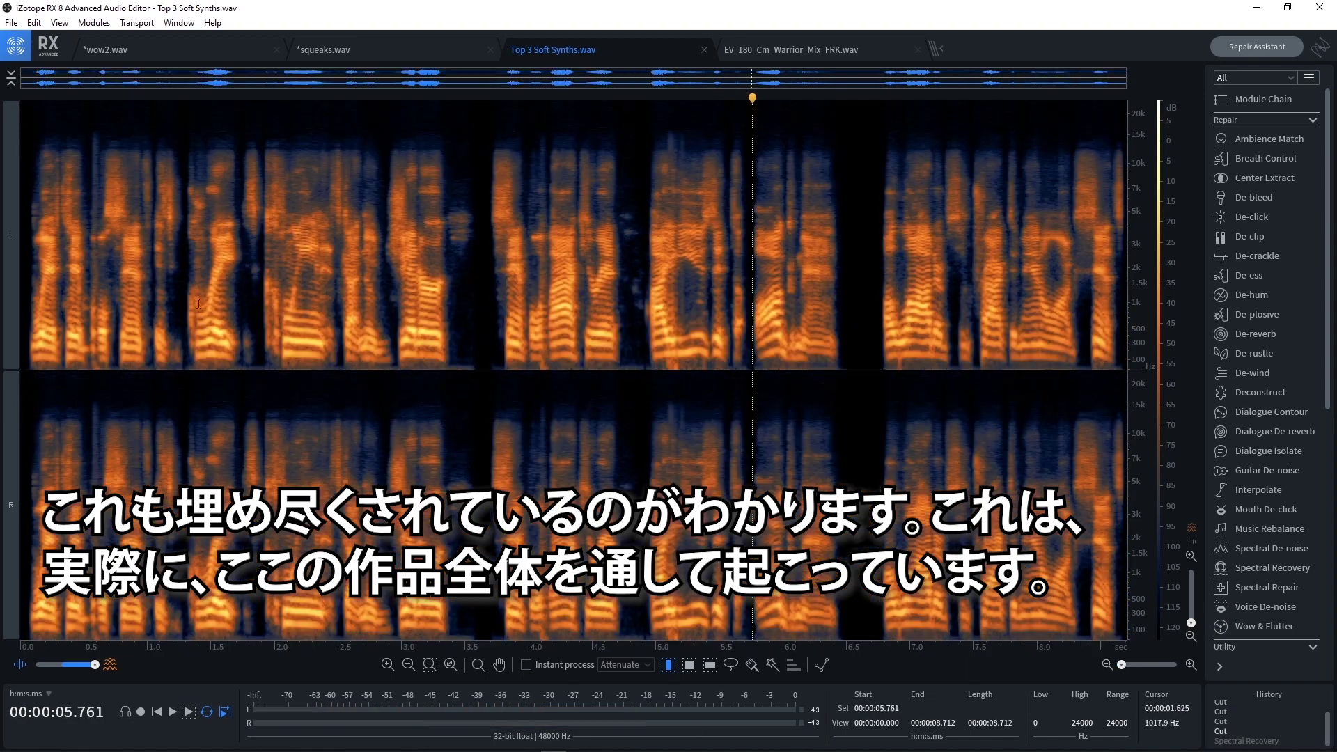
{"action": "left_click", "coordinate": [1236, 741]}
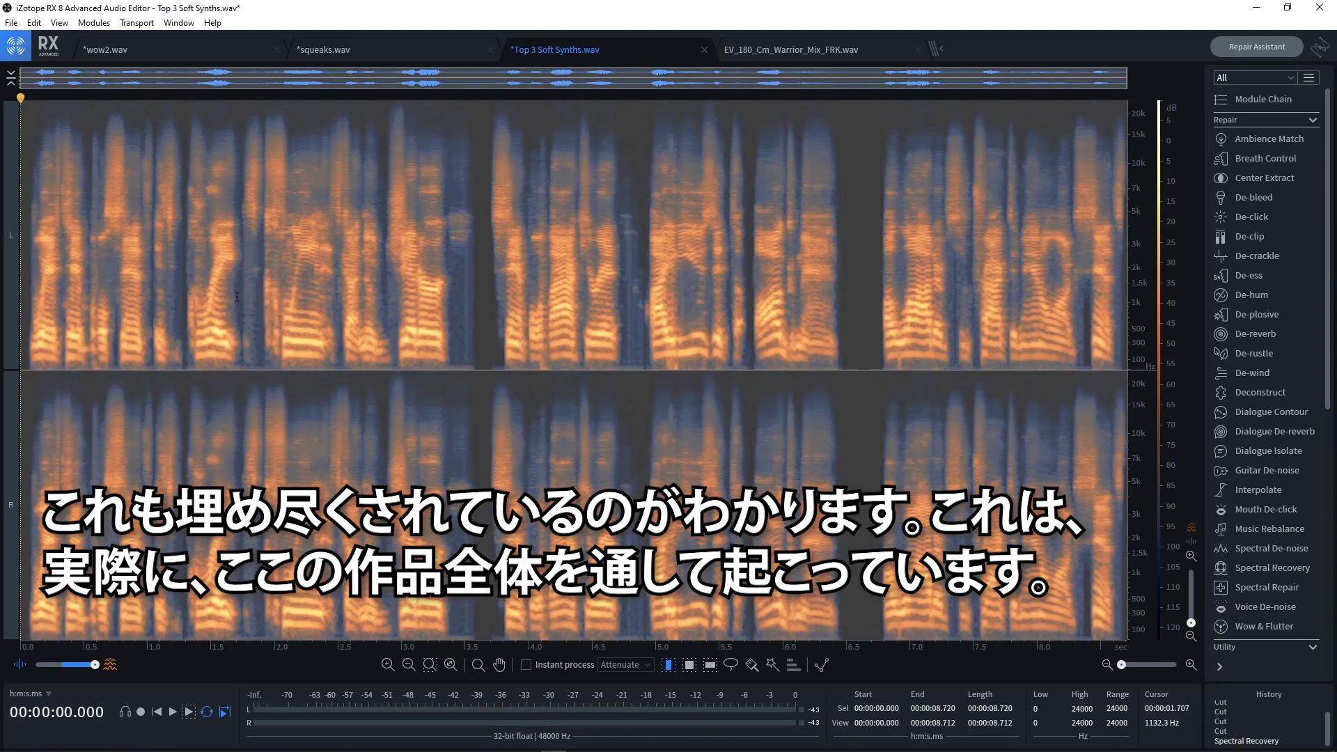
{"action": "left_click_drag", "start_coordinate": [239, 303], "coordinate": [258, 310]}
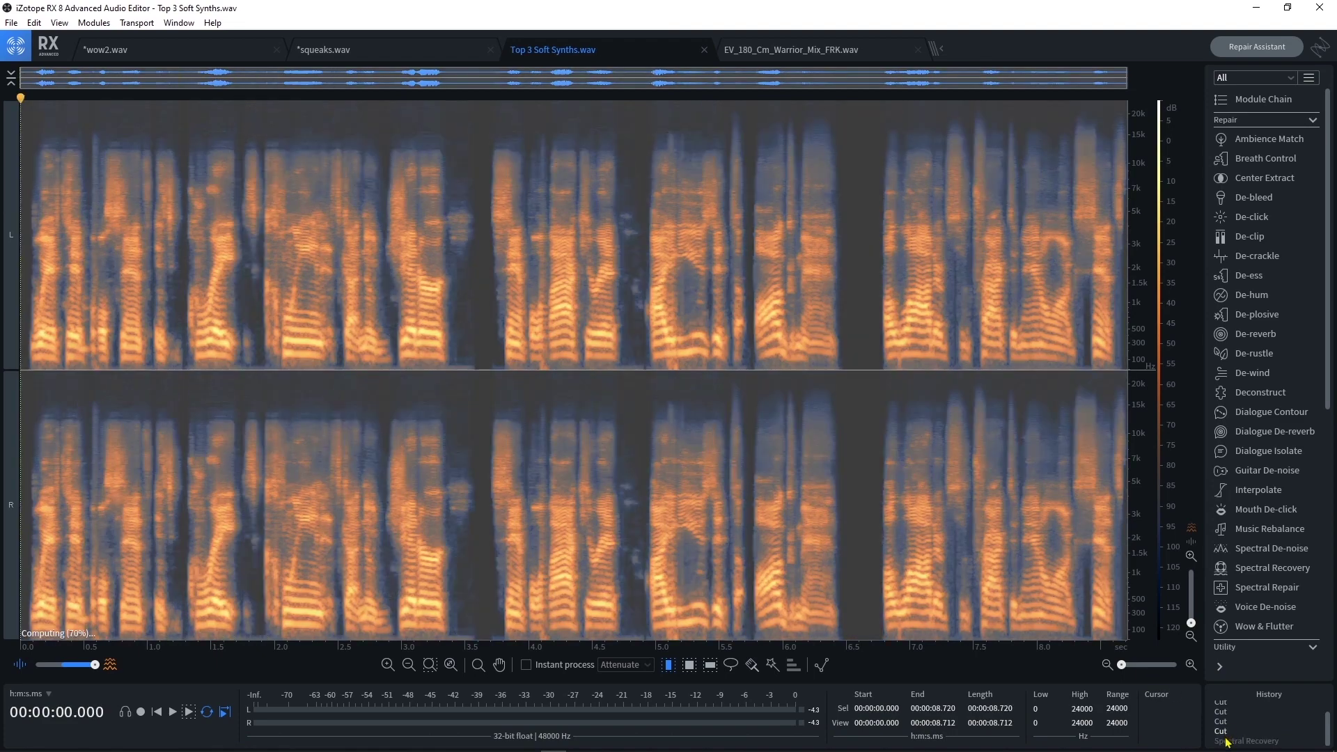
{"action": "left_click", "coordinate": [1224, 731]}
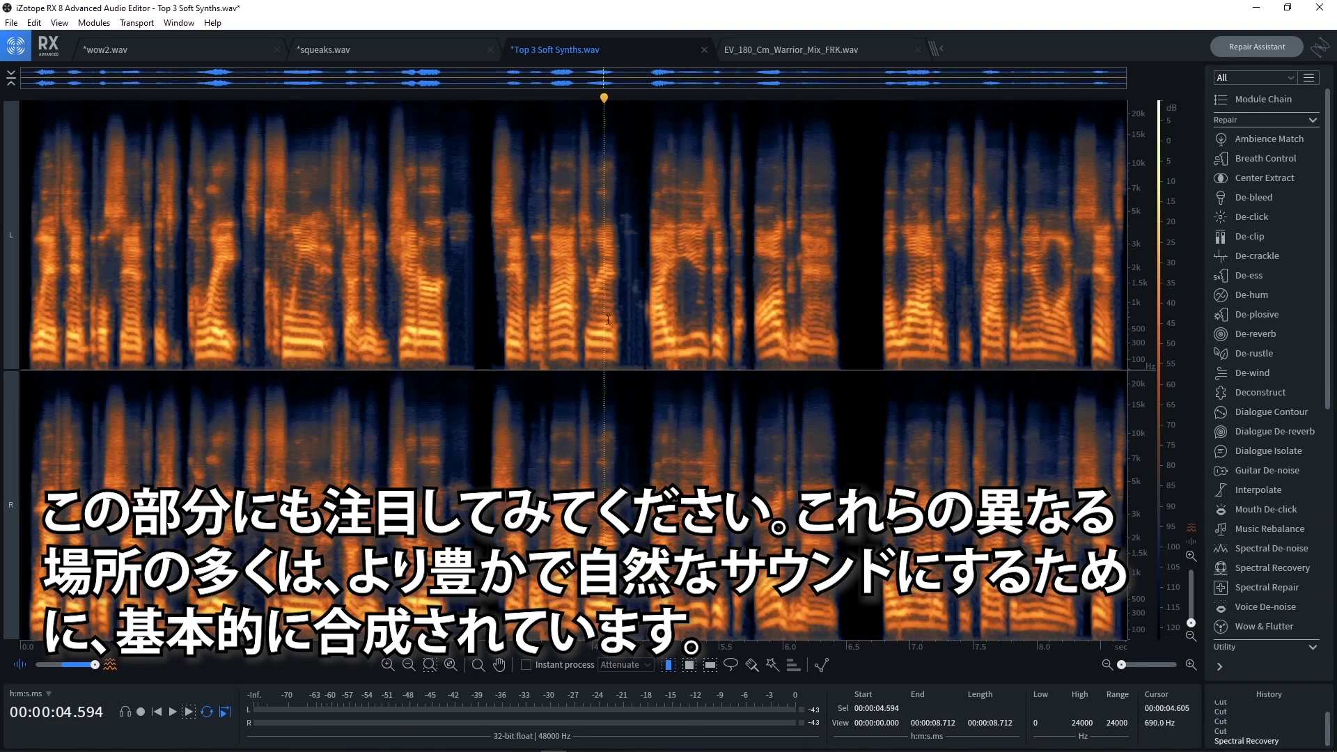
{"action": "left_click", "coordinate": [603, 319]}
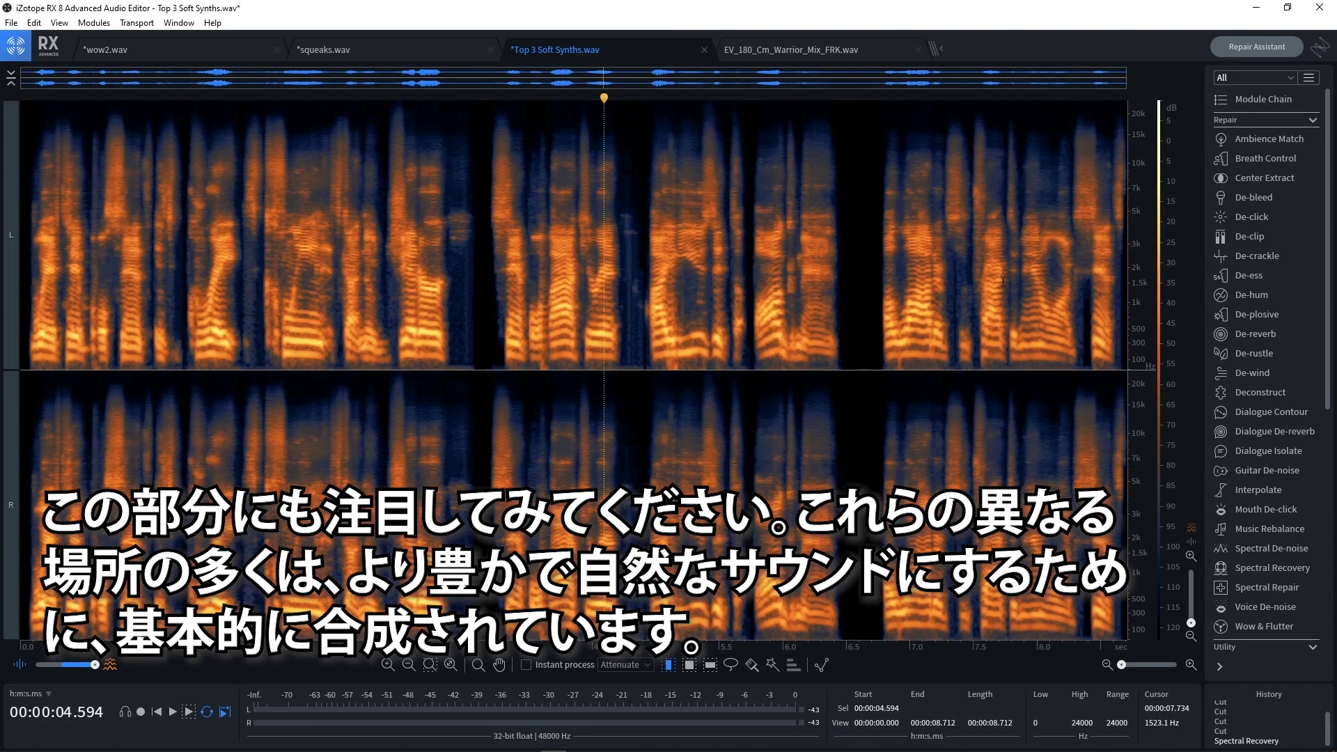